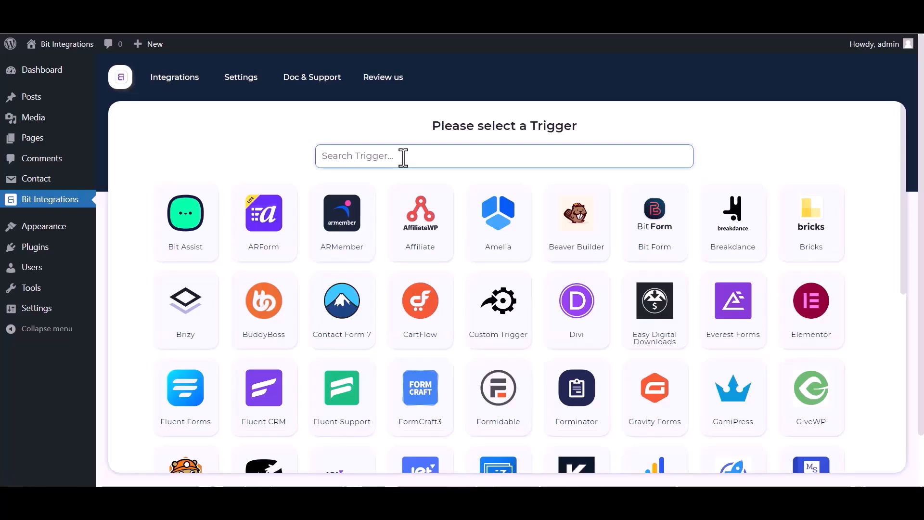
Step: Set Contact Form 7's 'Contact form 1' as the trigger and continue to the actions
type("contact")
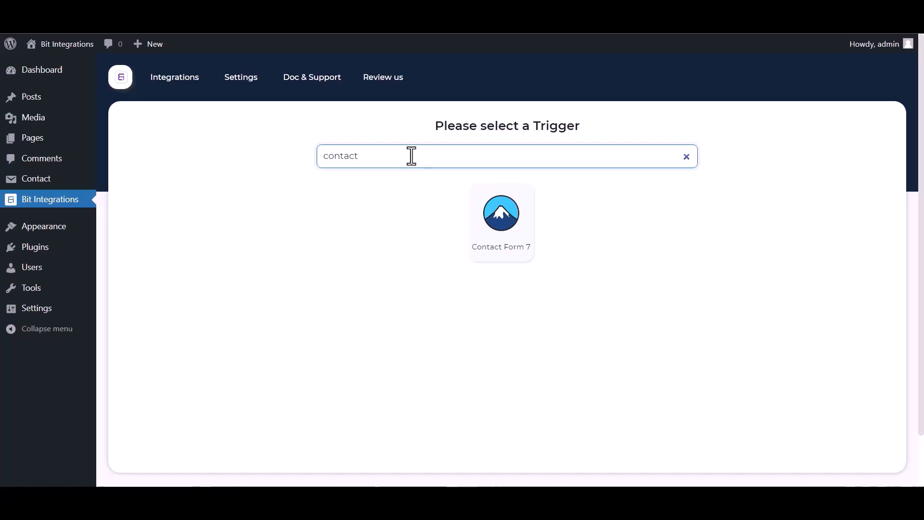
left_click(473, 220)
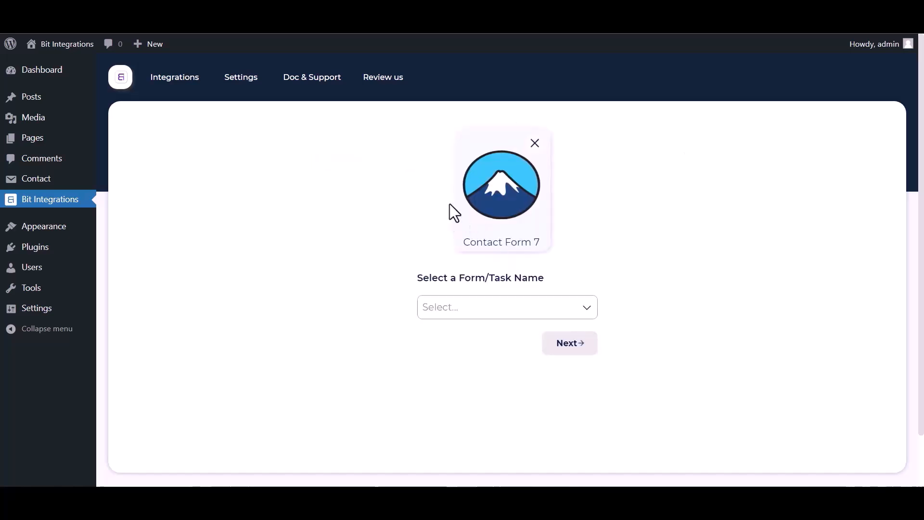
left_click(480, 308)
left_click(462, 346)
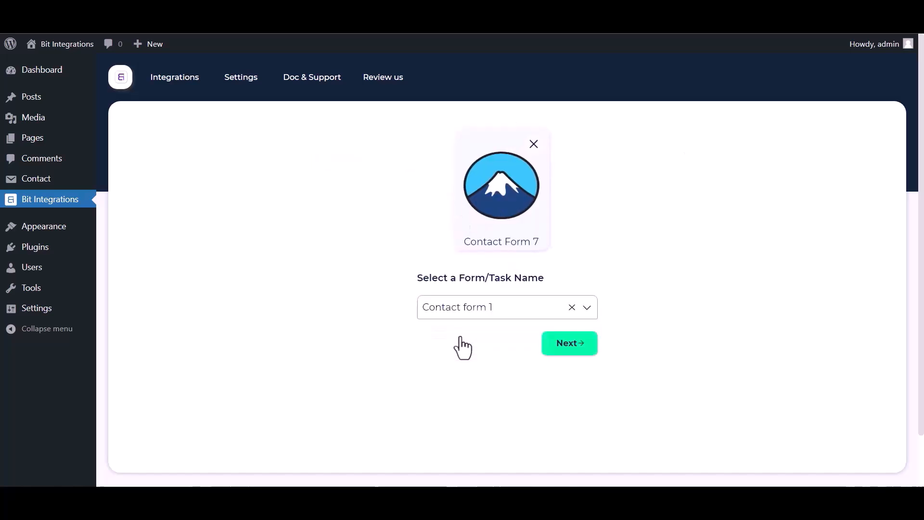
left_click(569, 343)
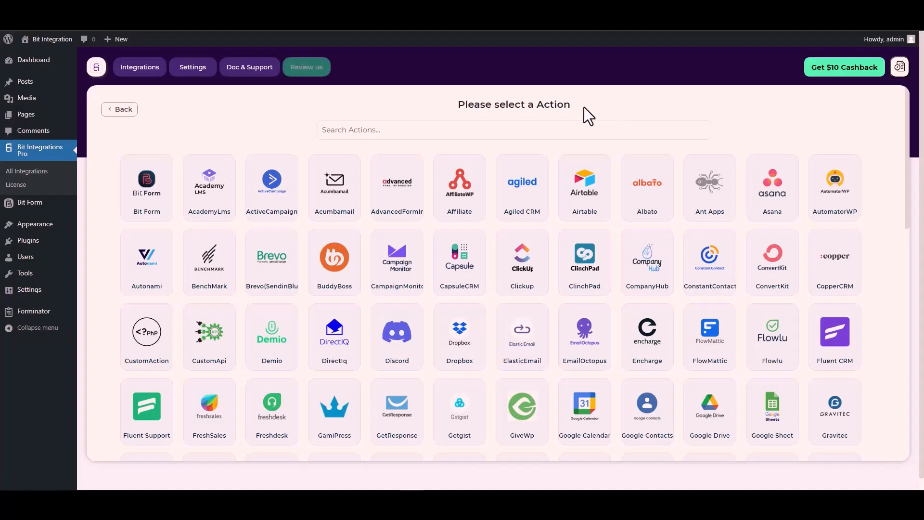
Step: Add a CustomApi action that uses API Key authentication
left_click(564, 125)
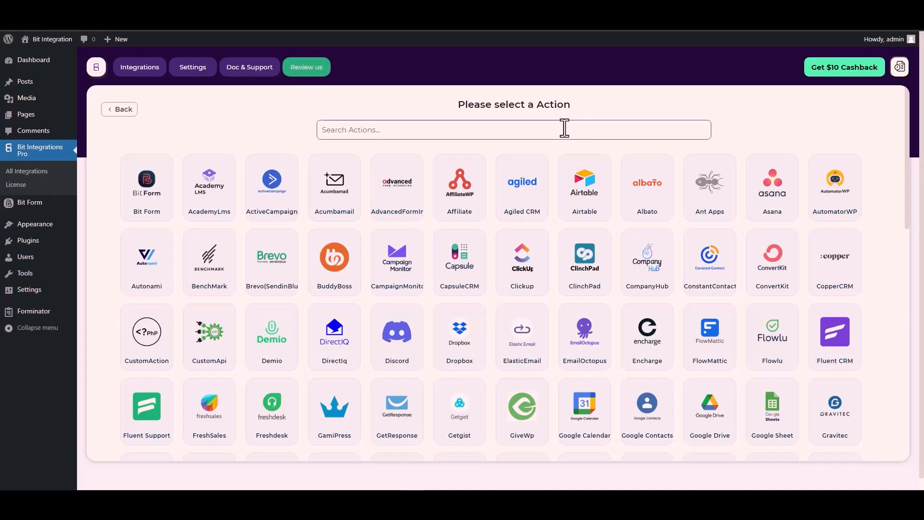
type("cus")
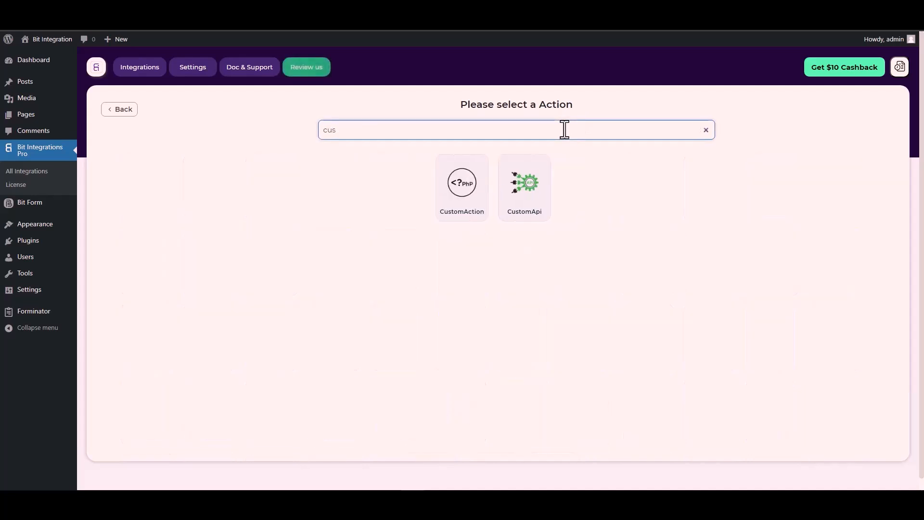
left_click(526, 195)
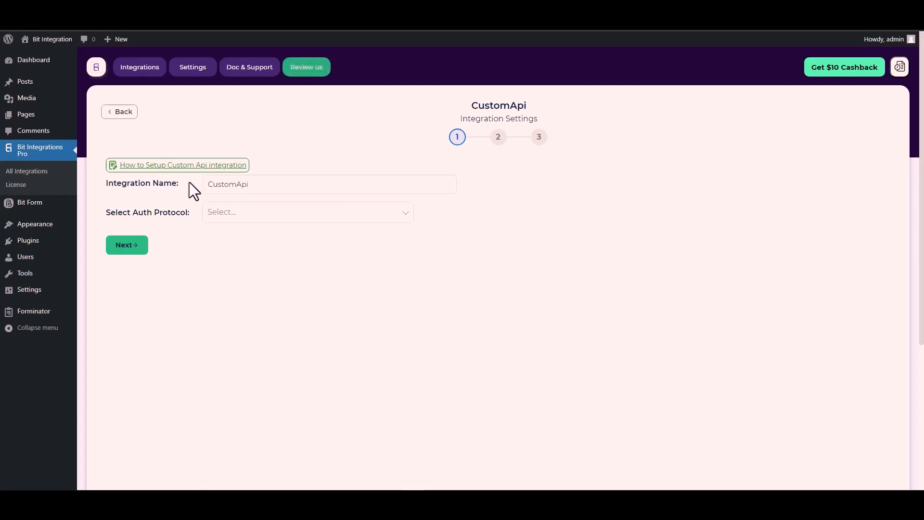
left_click(237, 213)
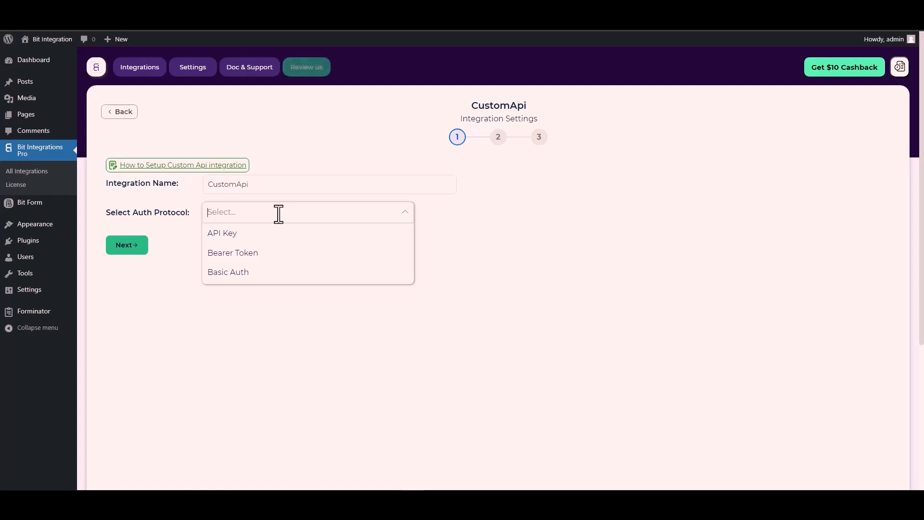
left_click(240, 241)
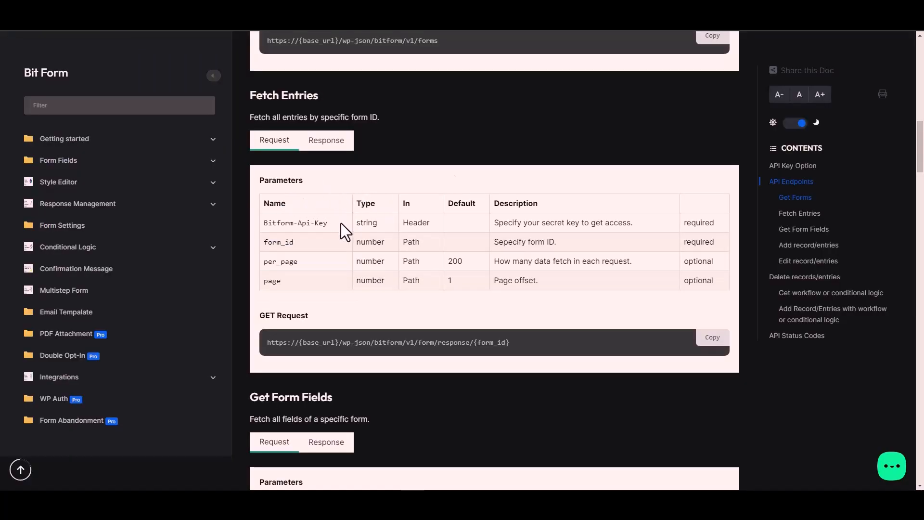
Step: Enter Bitform-Api-Key as the auth key name and the Bit Form API key as its value
triple_click(312, 223)
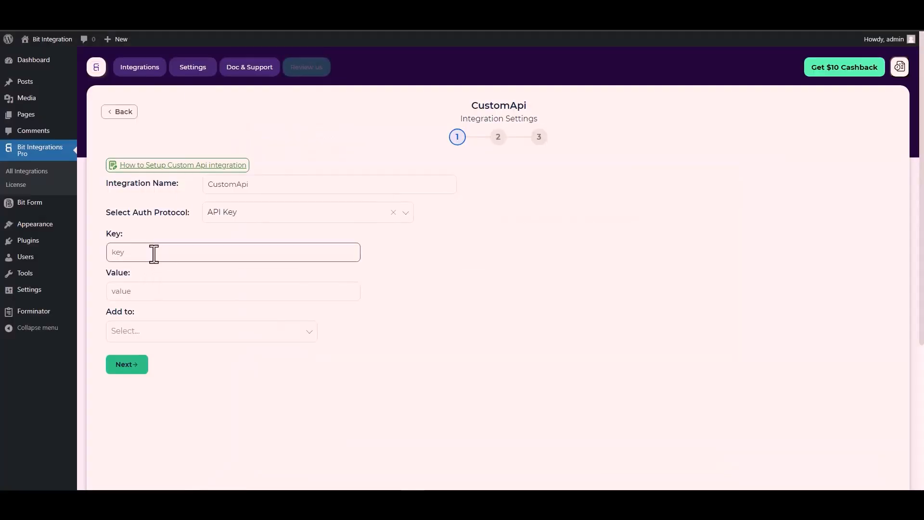
key("ctrl+v")
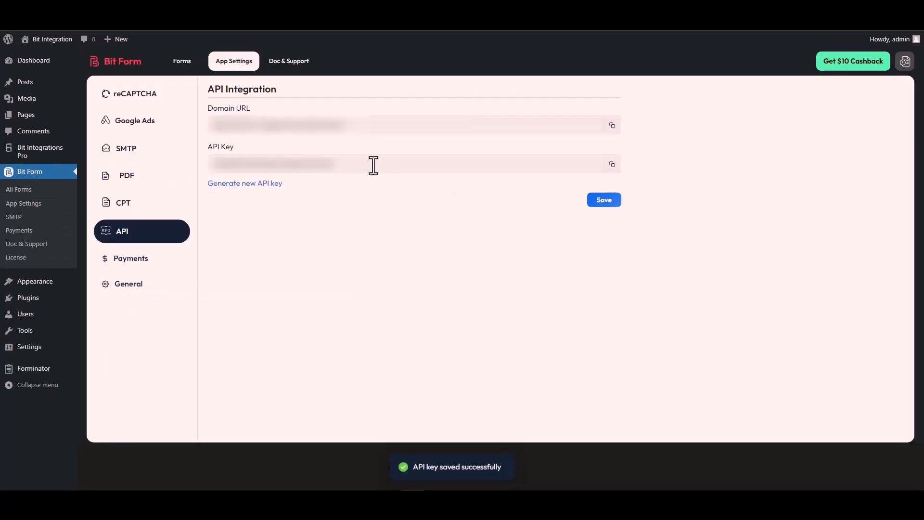
left_click(612, 165)
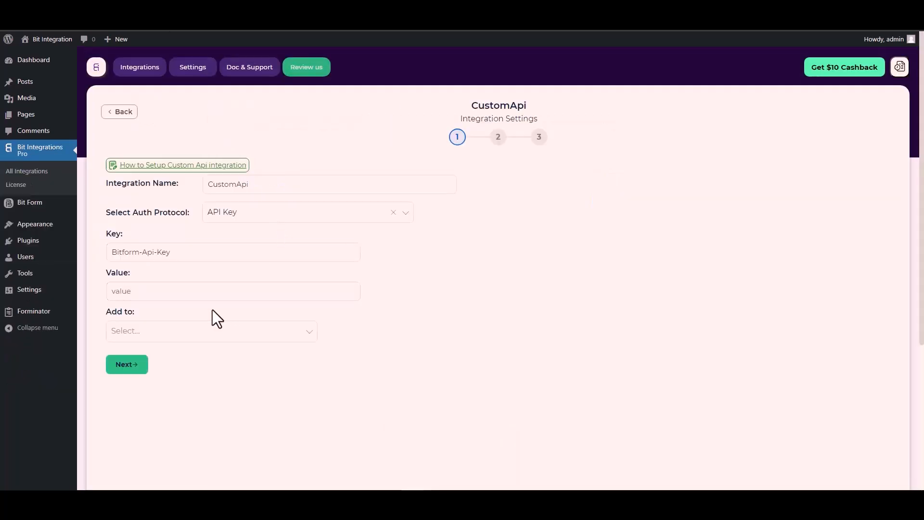
left_click(129, 291)
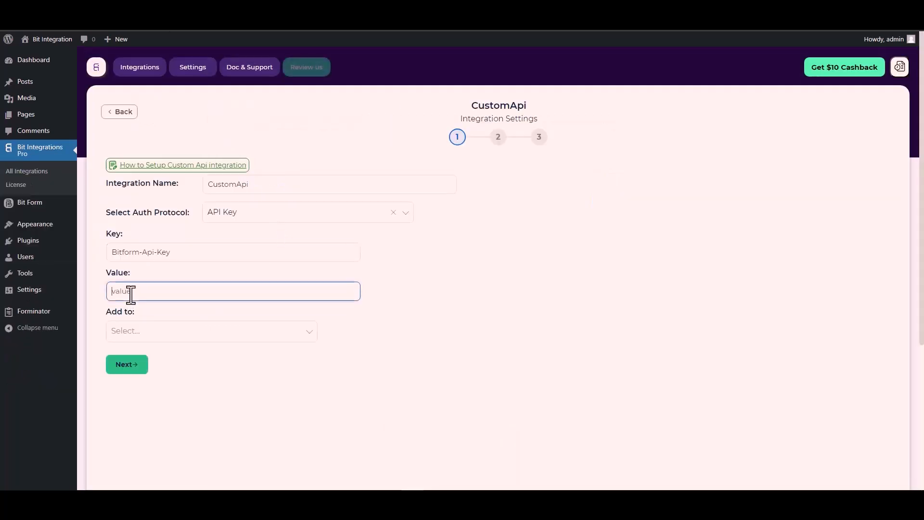
key("ctrl+v")
Step: Send the API key in the request header and advance to step 2
left_click(132, 331)
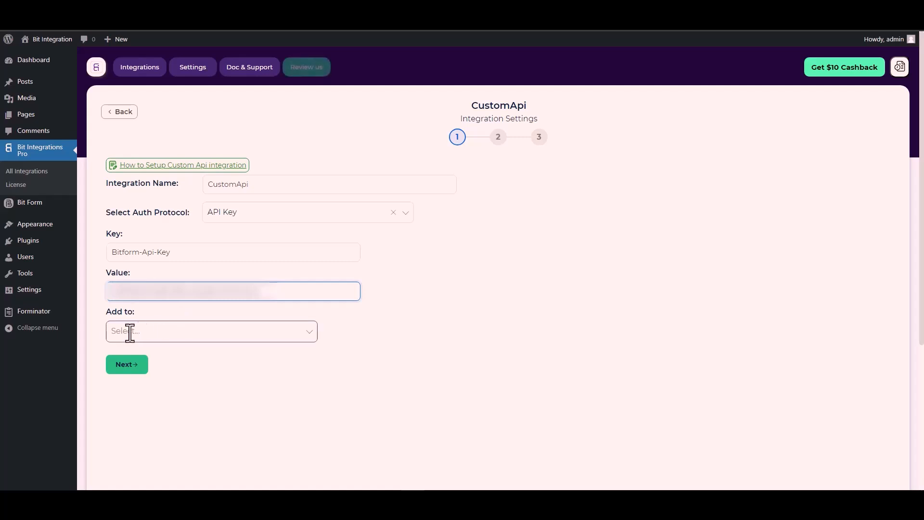
left_click(153, 338)
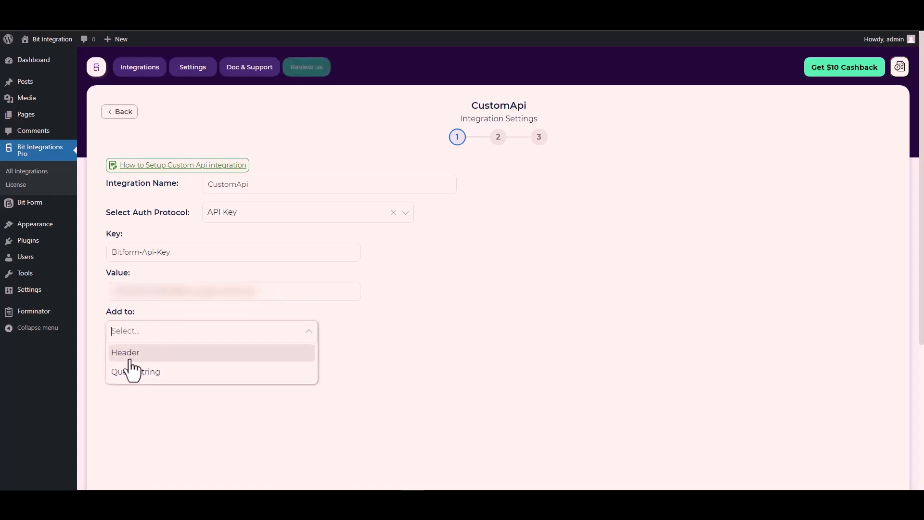
left_click(446, 337)
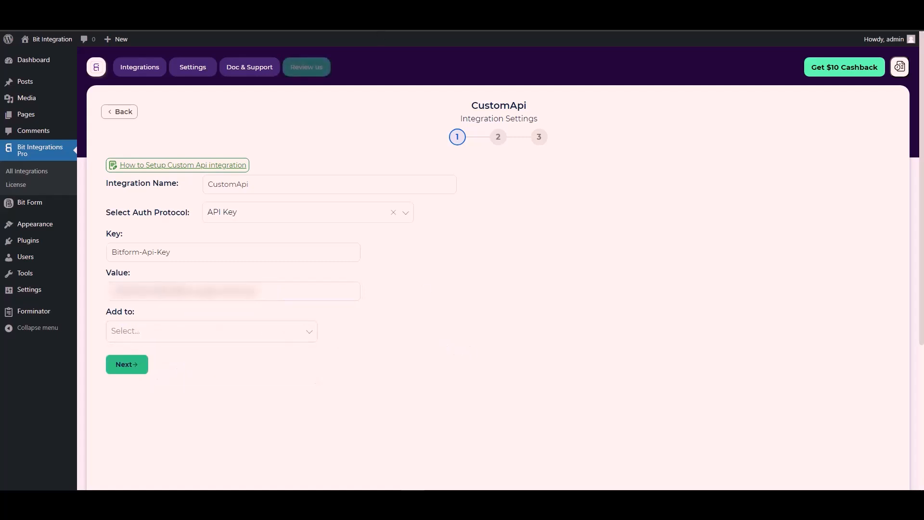
key("ctrl+Tab")
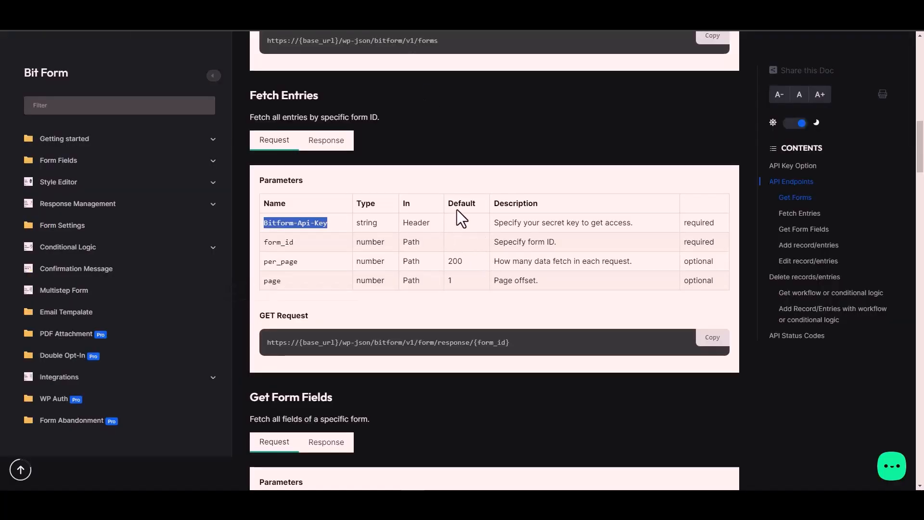
left_click(421, 224)
key("ctrl+shift+Tab")
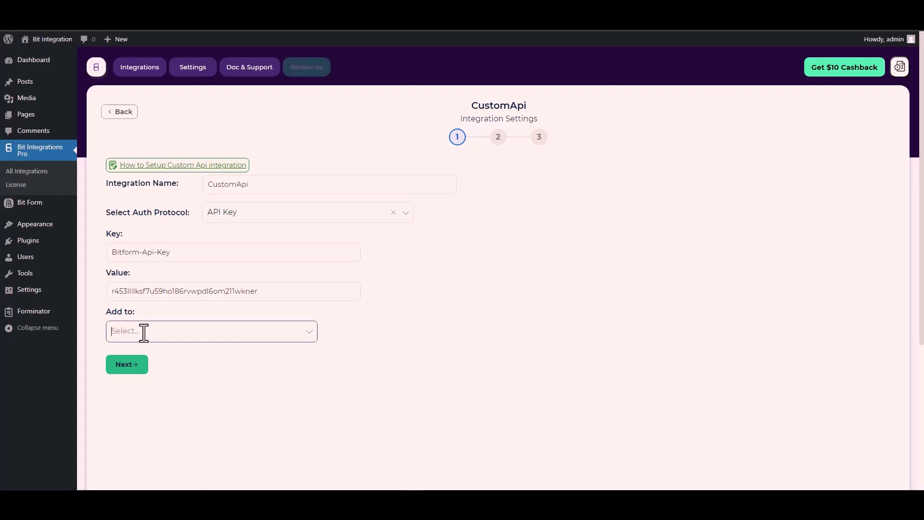
left_click(239, 330)
left_click(138, 355)
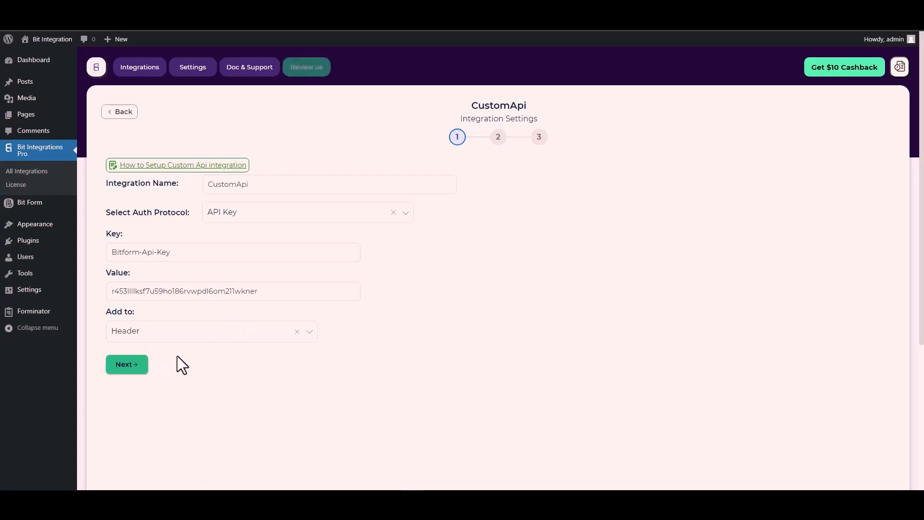
left_click(130, 368)
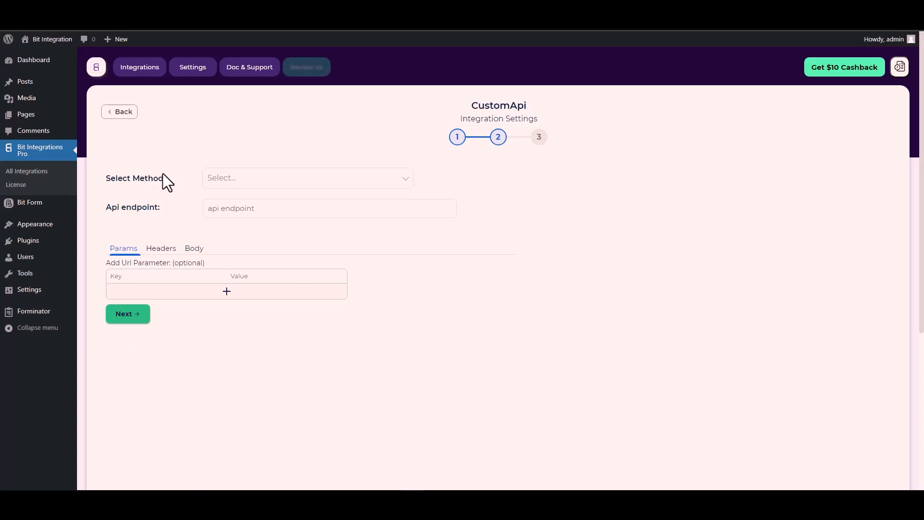
Step: Set the CustomApi request method to POST before filling in the endpoint
left_click(239, 180)
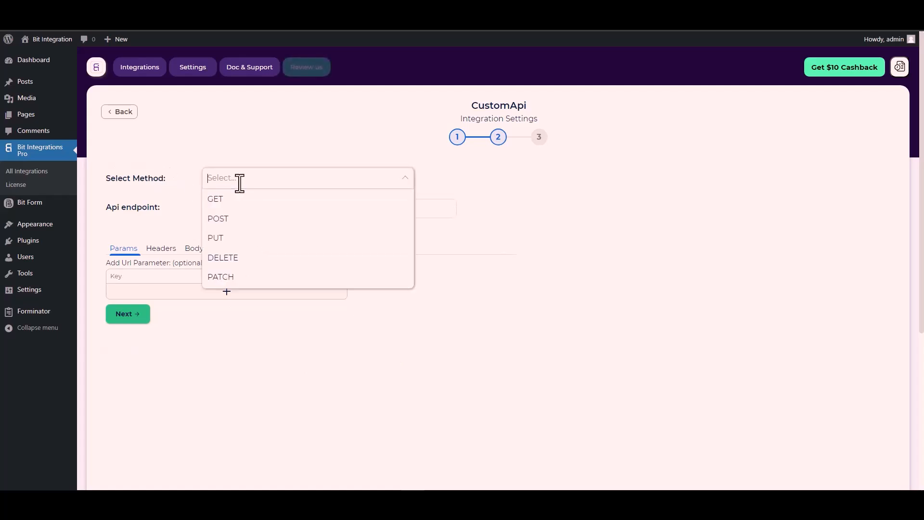
left_click(239, 219)
scroll(159, 214, "down", 1)
left_click(228, 164)
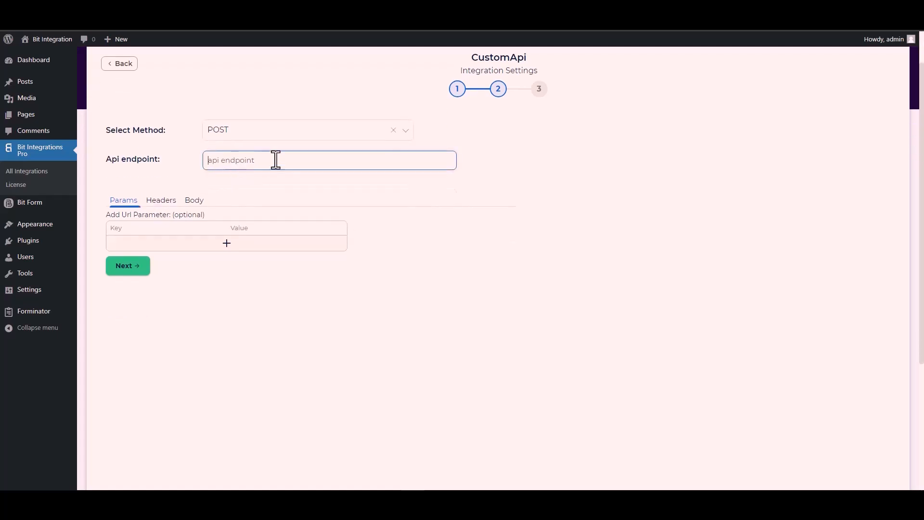
left_click(288, 8)
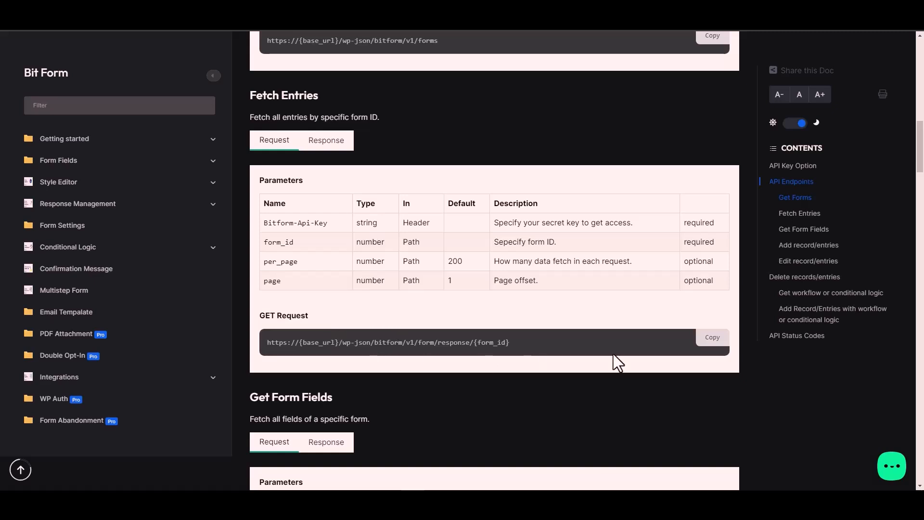
Step: Set the Api endpoint to the Fetch Entries URL with form ID 1
left_click(712, 337)
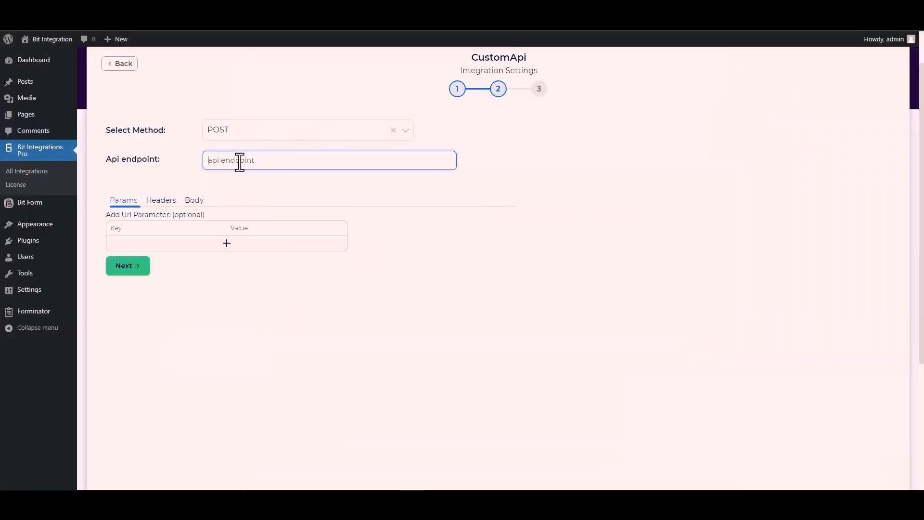
key("ctrl+v")
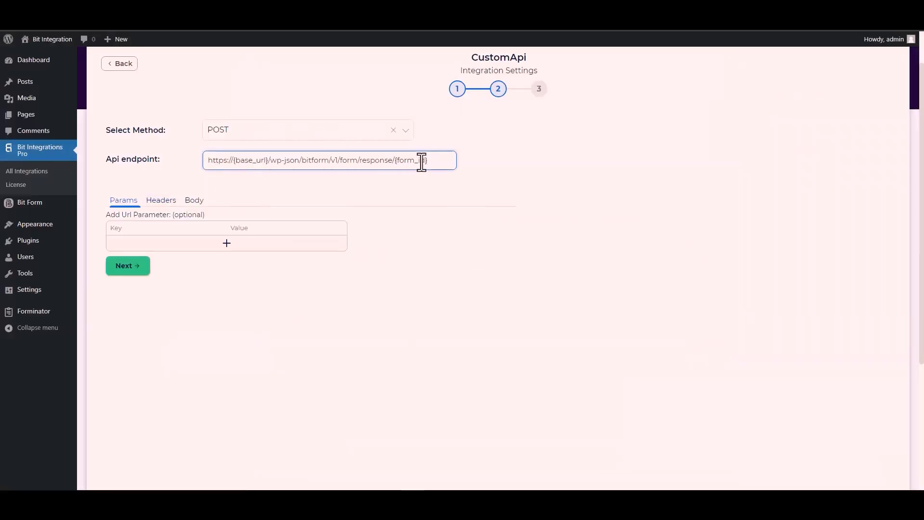
left_click_drag(427, 162, 400, 161)
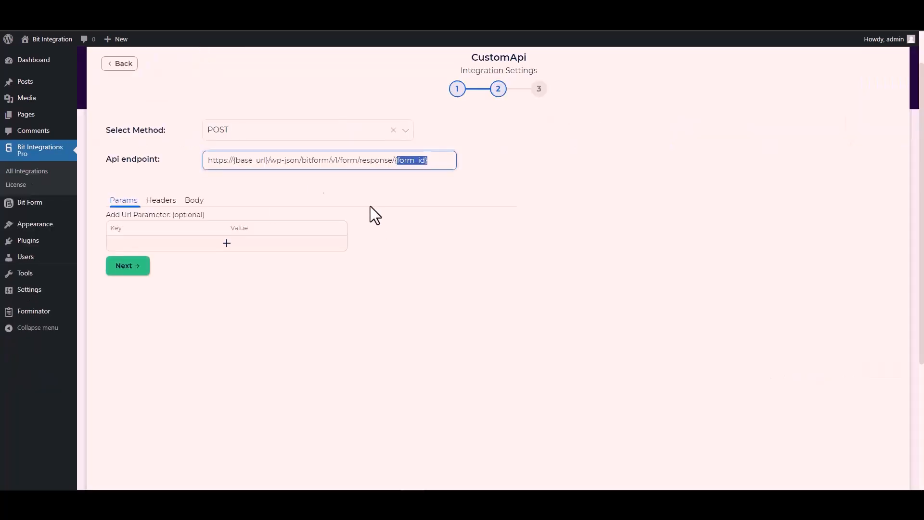
key("ctrl+v")
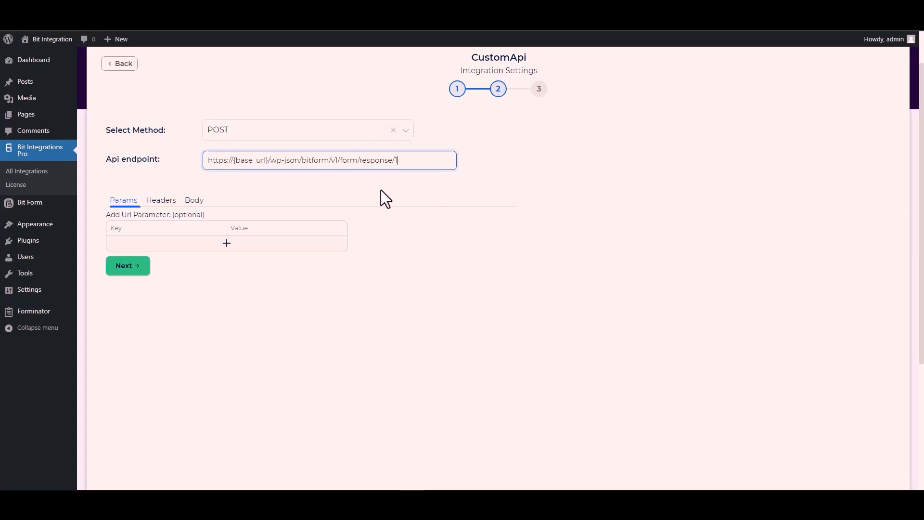
Step: Copy the site's Domain URL from Bit Form's API settings
left_click_drag(268, 160, 233, 160)
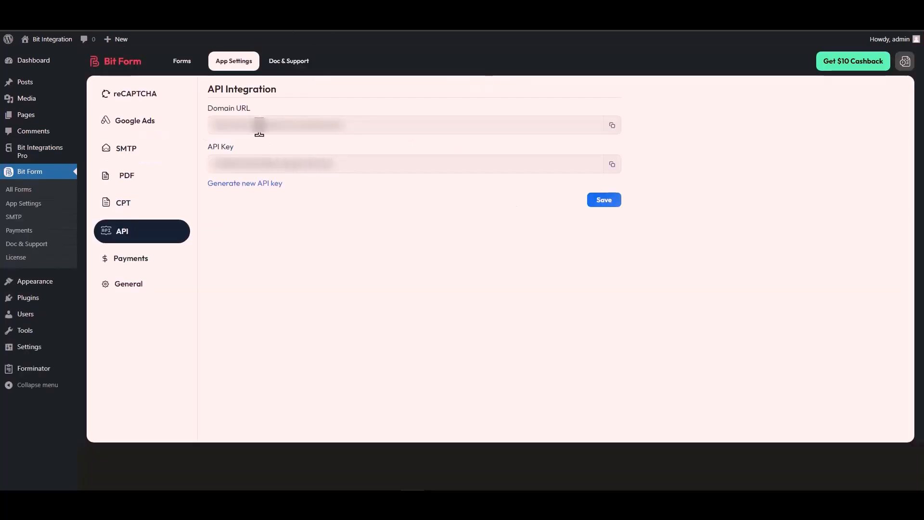
triple_click(259, 126)
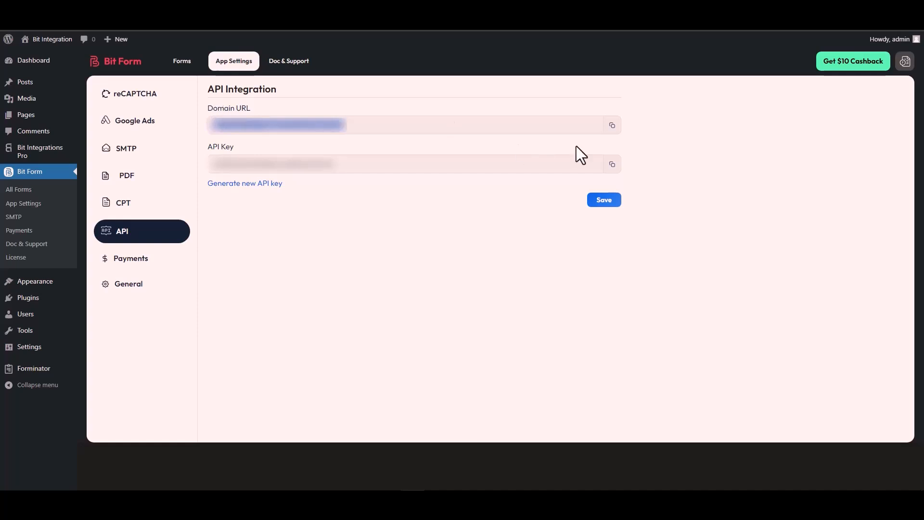
left_click(612, 125)
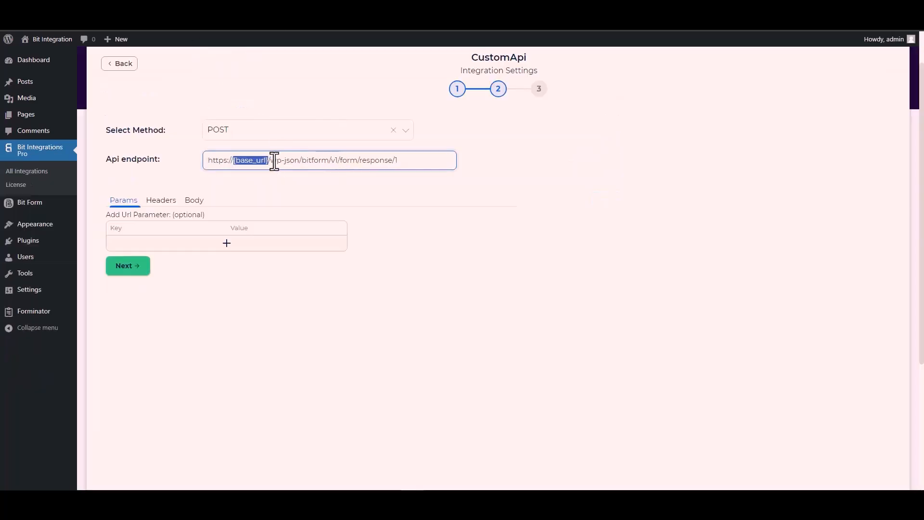
left_click(268, 159)
left_click_drag(268, 160, 206, 166)
key("ctrl+v")
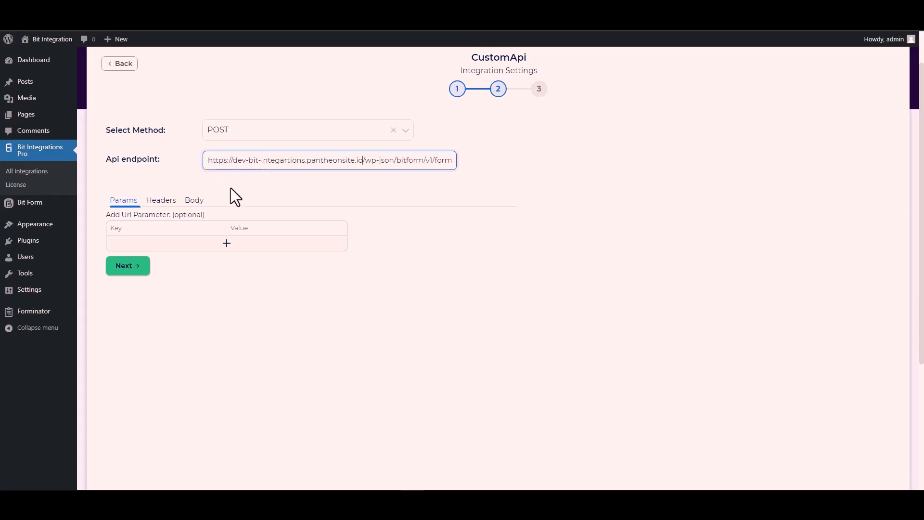
left_click(316, 186)
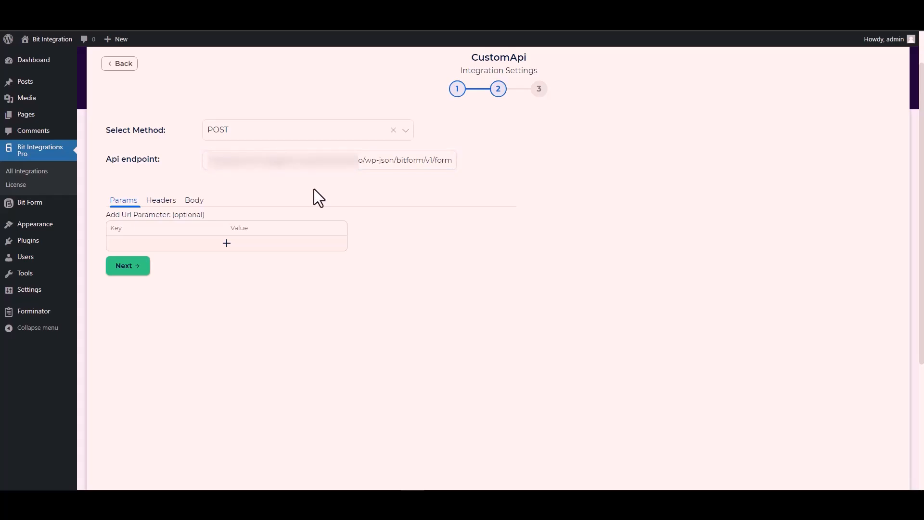
Step: Enable Send All Data in the request body with application/x-www-form-urlencoded content type
left_click(195, 202)
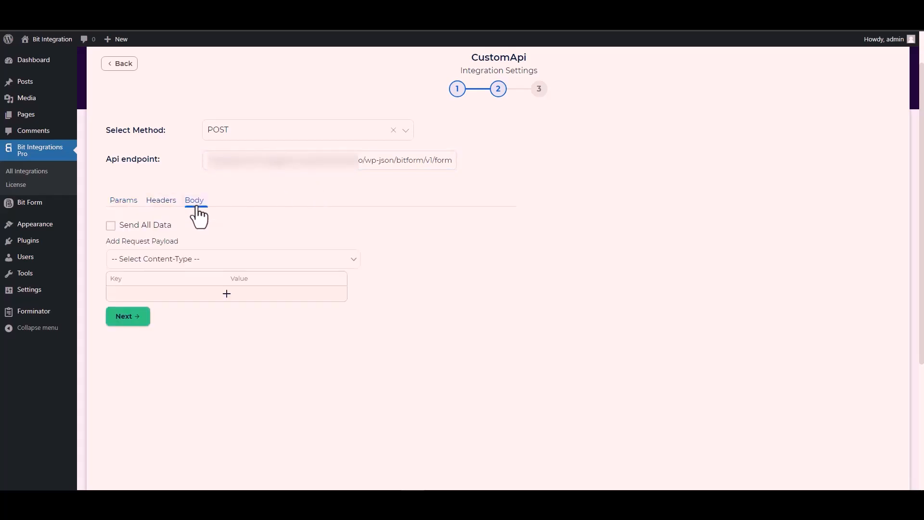
left_click(142, 224)
scroll(272, 220, "down", 2)
scroll(271, 225, "down", 1)
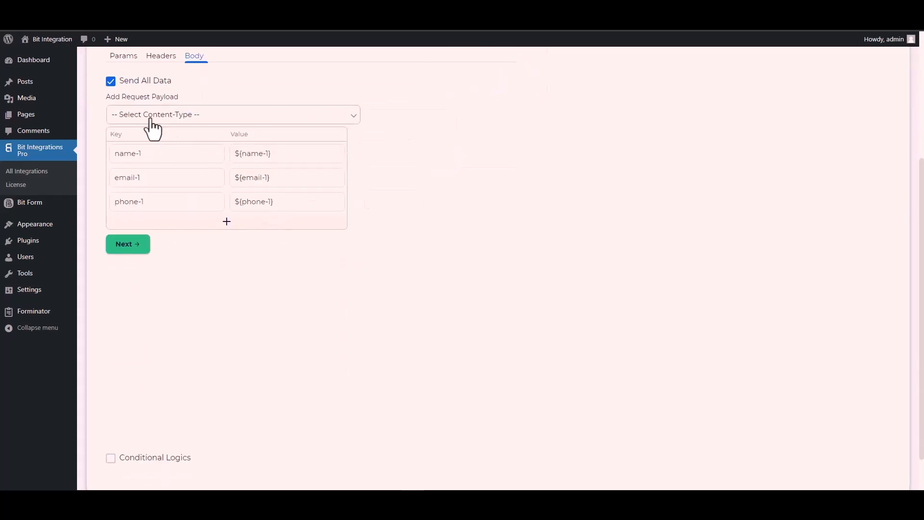
left_click(182, 115)
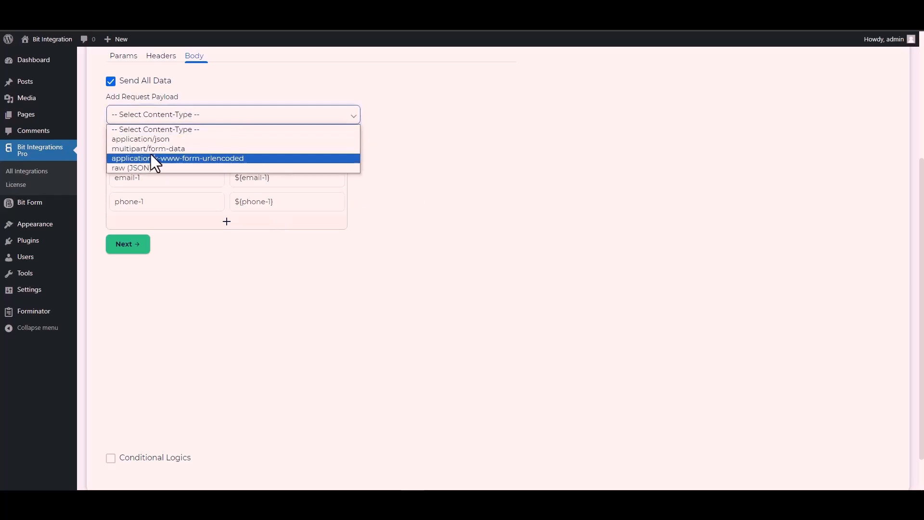
left_click(210, 158)
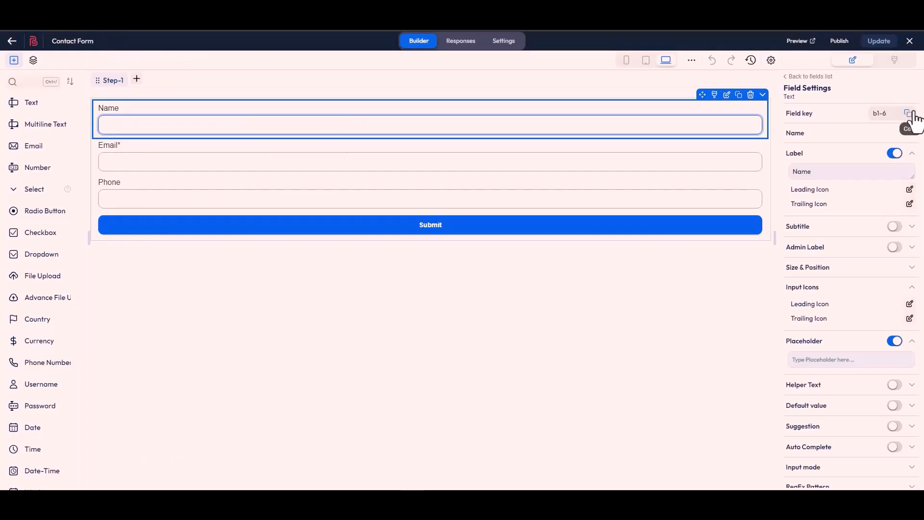
Step: Replace body keys name-1, email-1 and phone-1 with Bit Form keys b1-6, b1-4 and b1-7
left_click(908, 113)
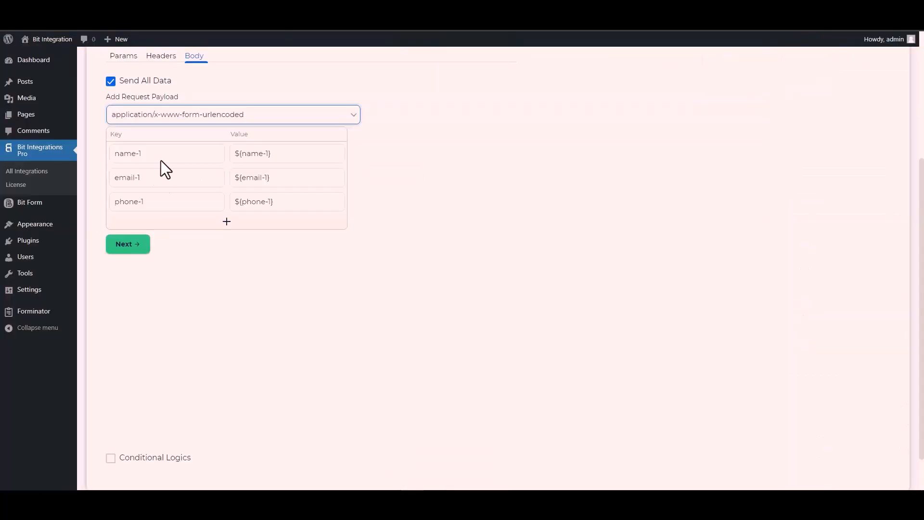
left_click(158, 154)
key("ctrl+a")
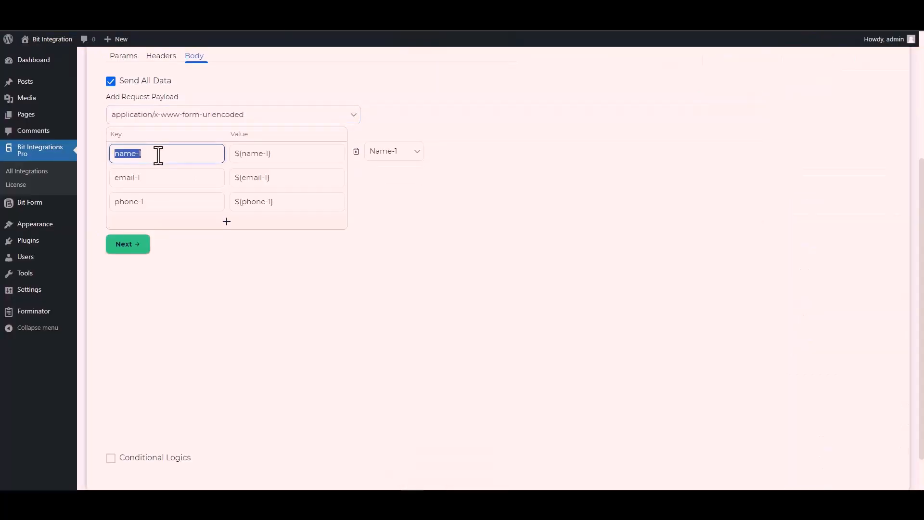
key("ctrl+v")
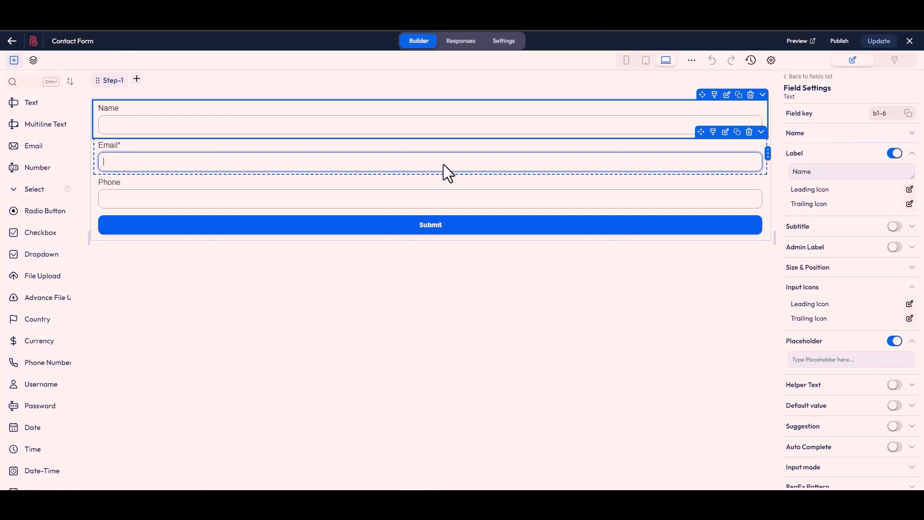
left_click(443, 172)
left_click(908, 118)
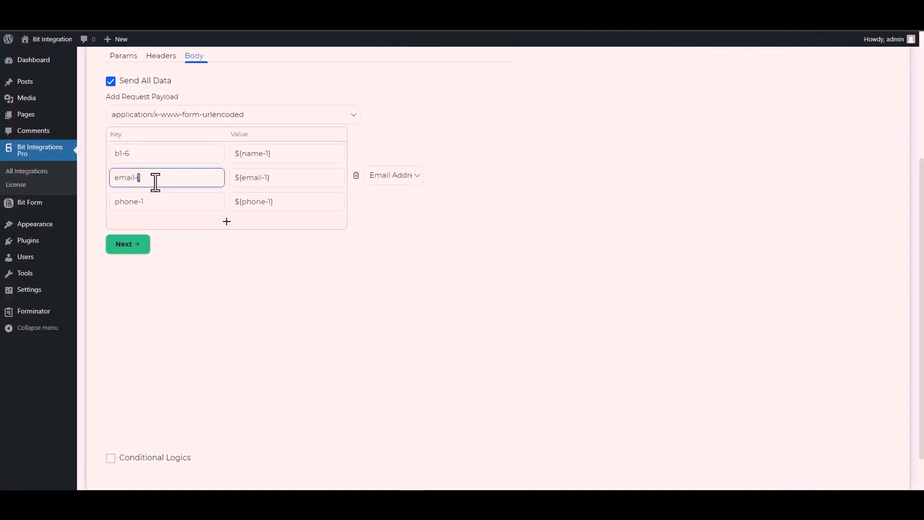
triple_click(155, 182)
key("ctrl+v")
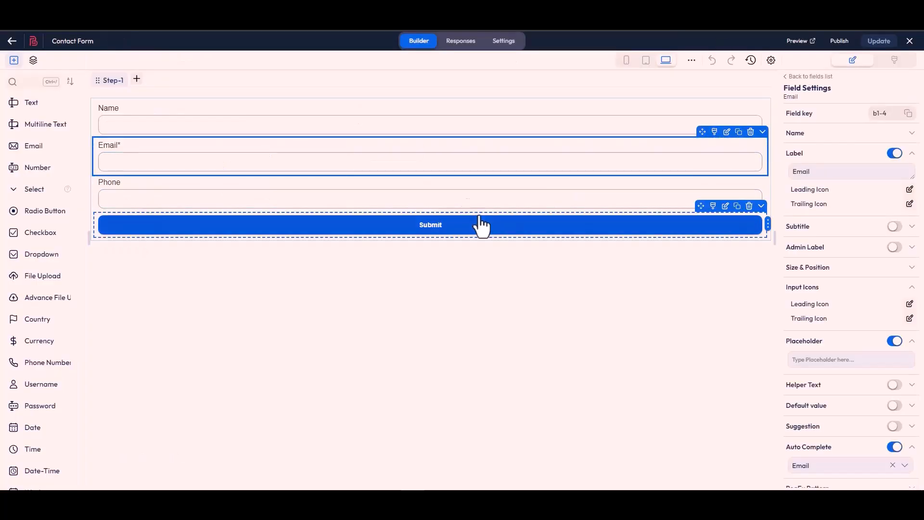
left_click(466, 208)
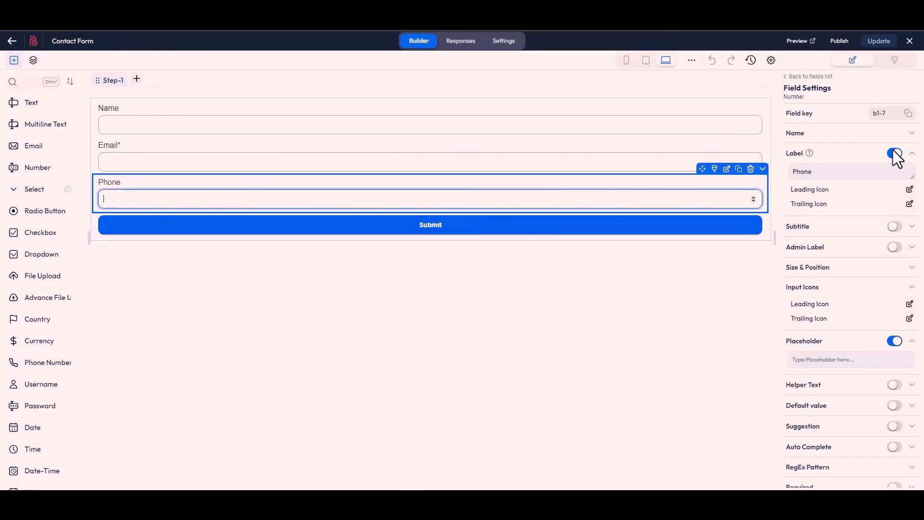
left_click(908, 113)
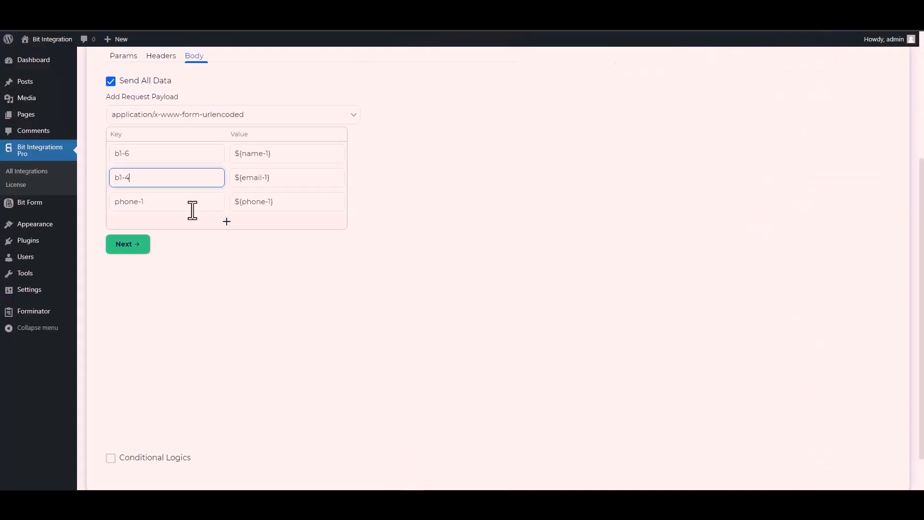
triple_click(152, 207)
key("ctrl+v")
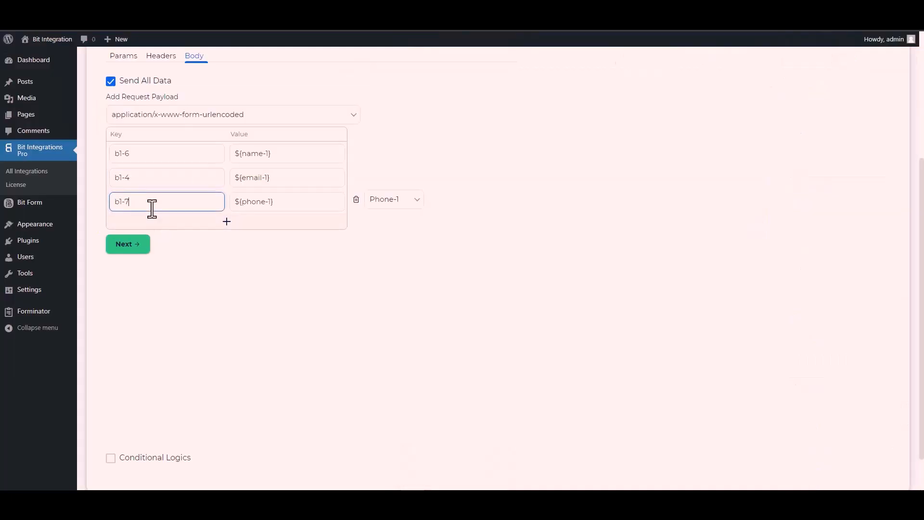
scroll(108, 426, "down", 1)
Step: Leave Conditional Logics off, go to step 3, and finish and save the integration
left_click(147, 418)
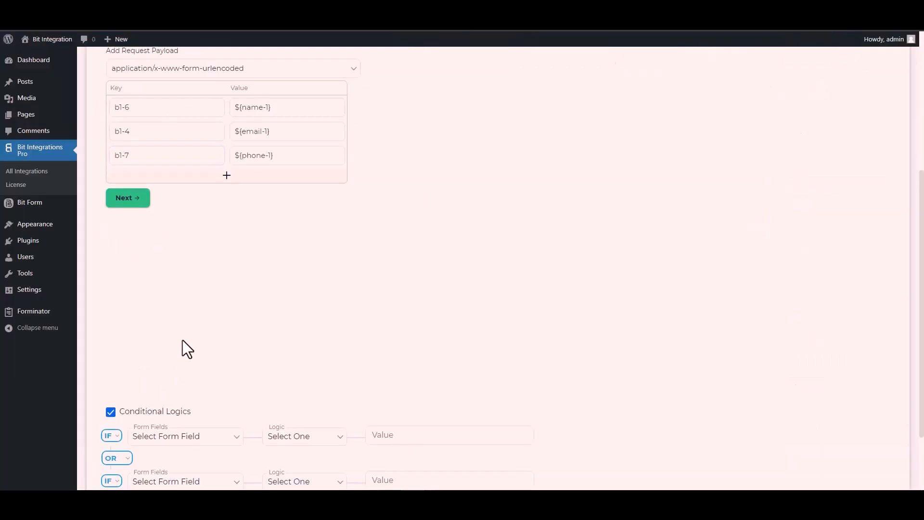
scroll(186, 349, "down", 2)
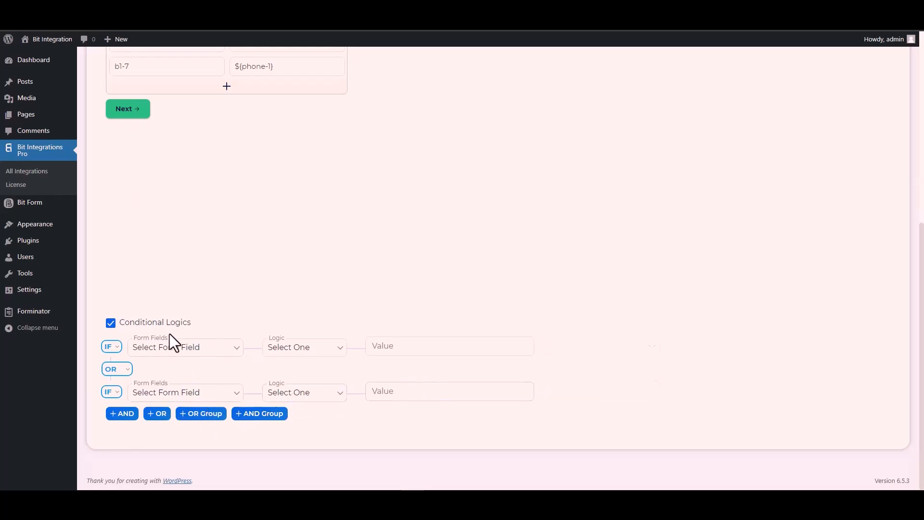
left_click(110, 323)
scroll(225, 332, "up", 4)
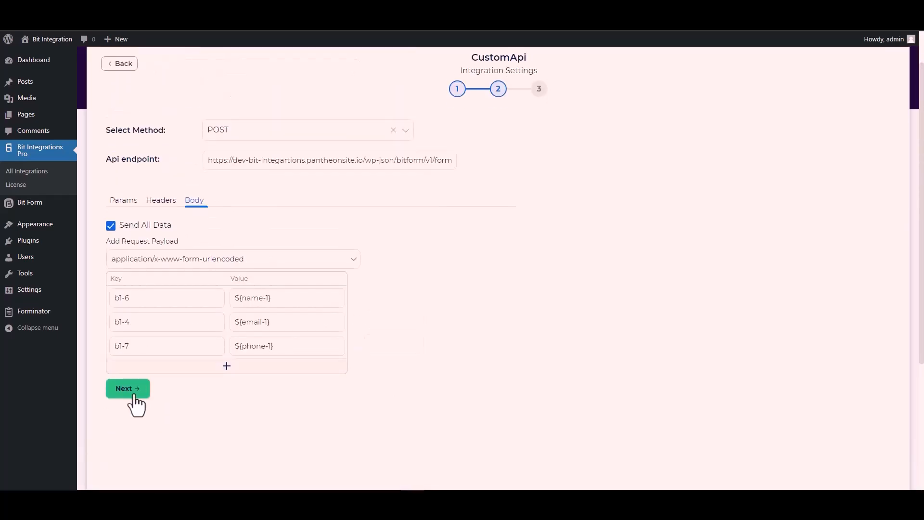
left_click(134, 395)
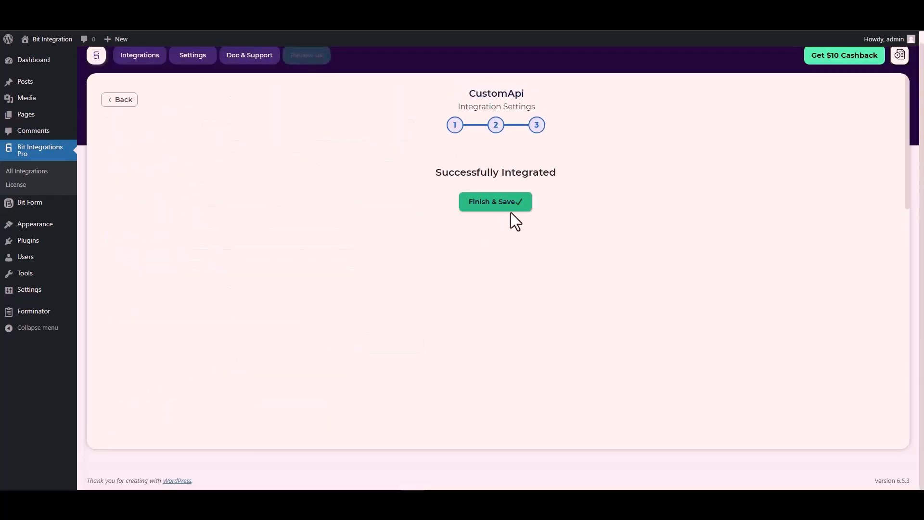
left_click(500, 210)
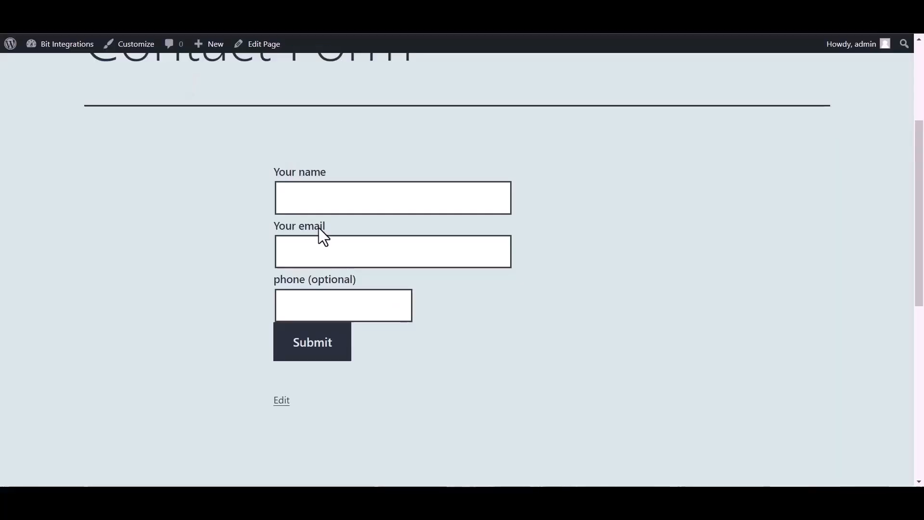
Step: Submit the contact form with a test name, email address and phone number
left_click(318, 199)
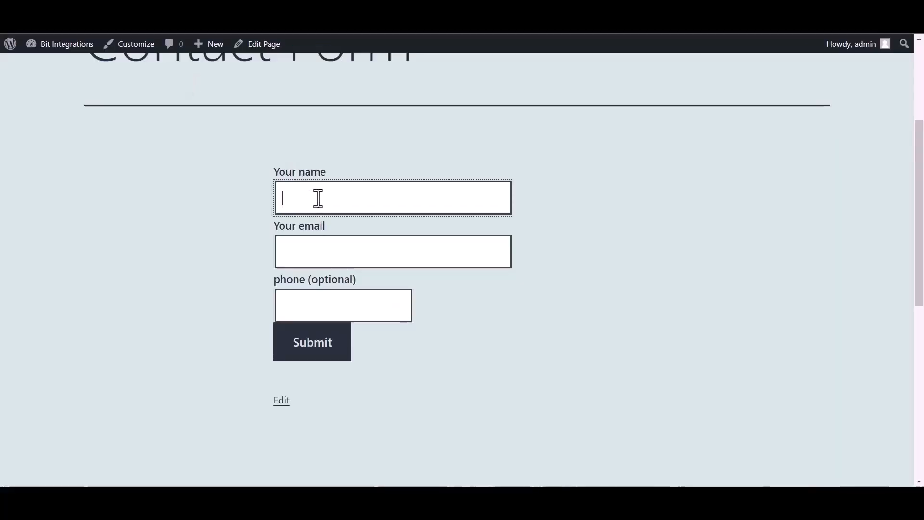
type("Bit ")
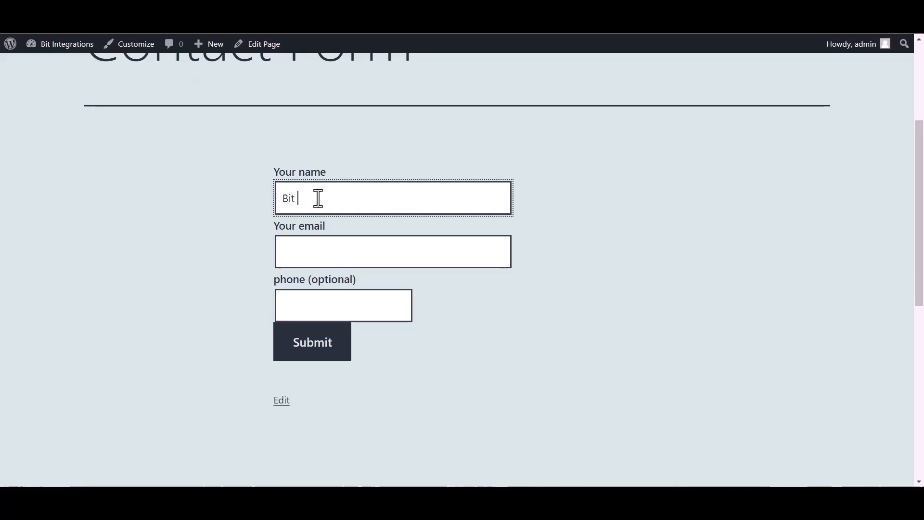
type("Integrations")
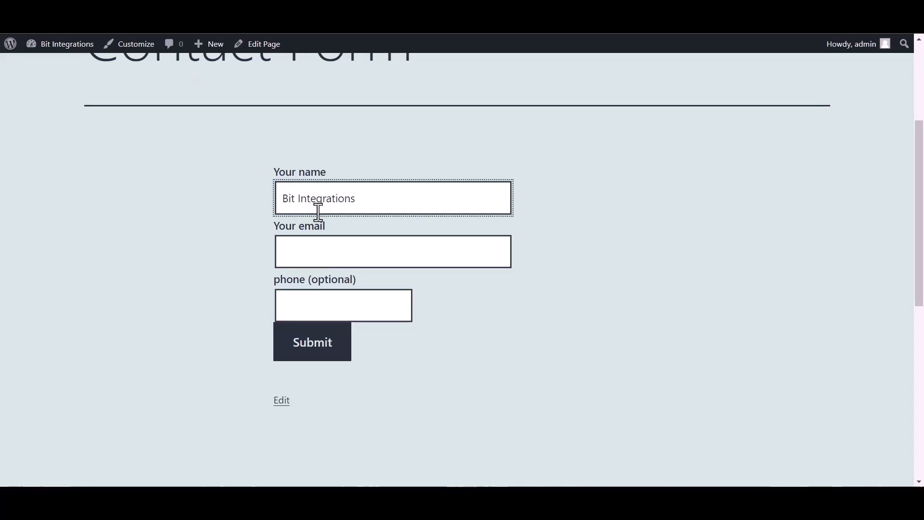
left_click(324, 255)
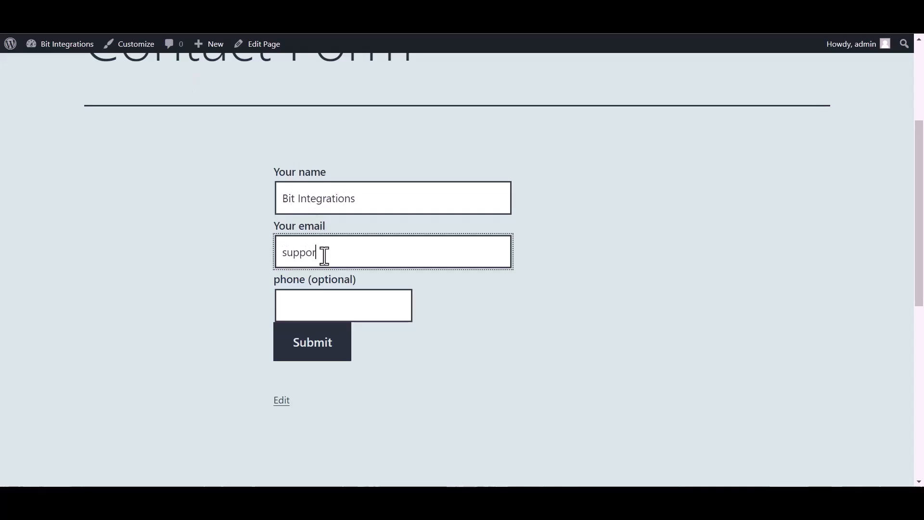
left_click(369, 313)
type("444555666")
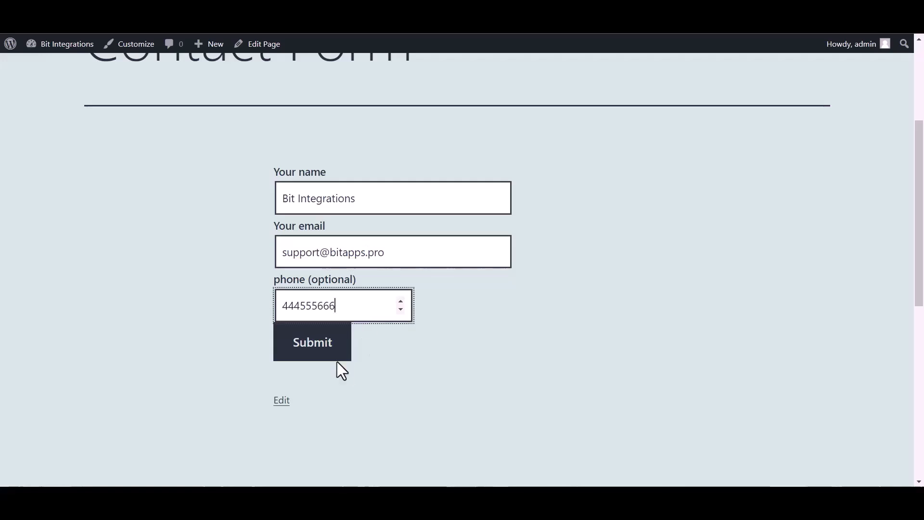
left_click(317, 356)
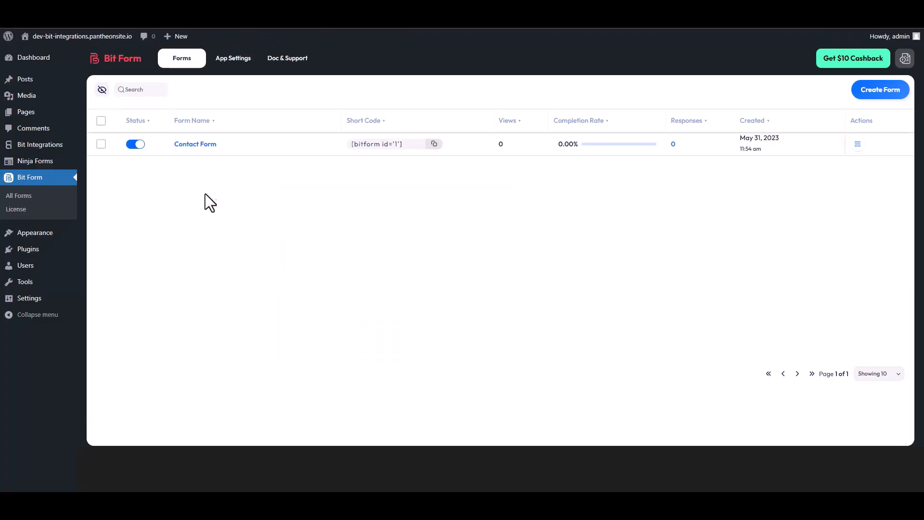
Step: Open the Responses list for Bit Form's Contact Form through its Actions menu
left_click(857, 147)
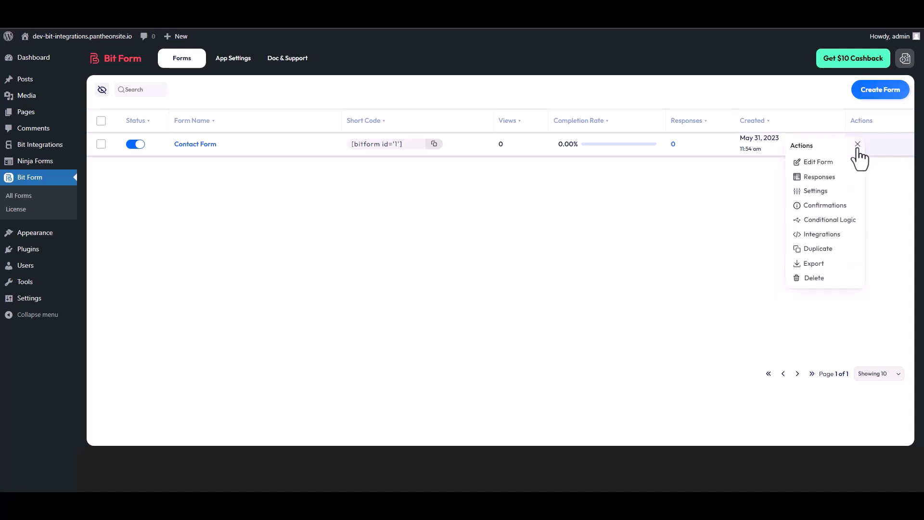
left_click(821, 178)
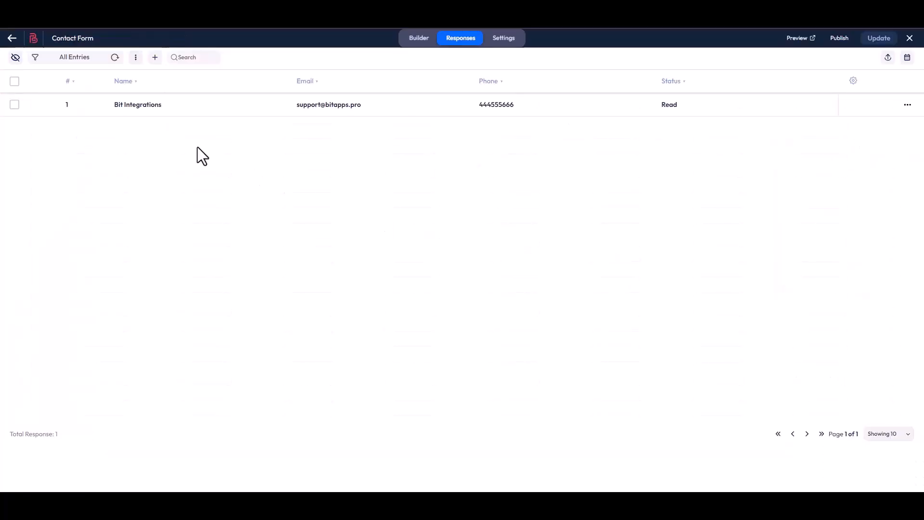